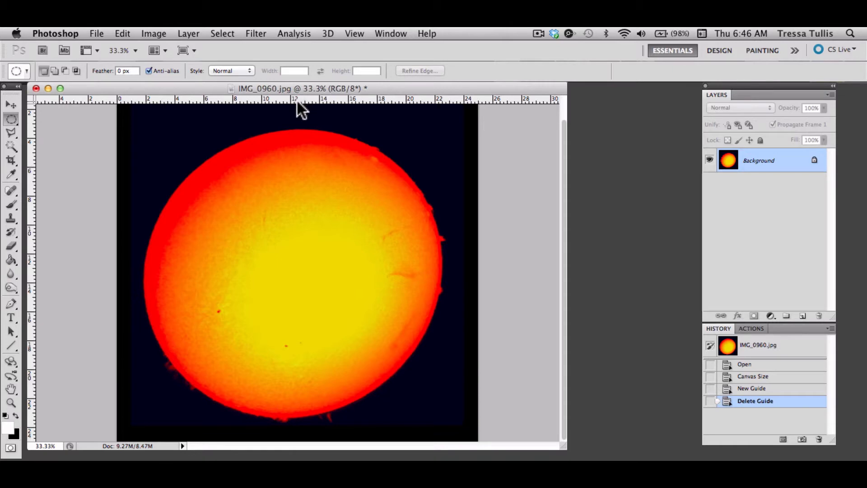
- Place guides along the sun's top and right edges, and add an empty layer above the photo
drag(298, 100, 296, 129)
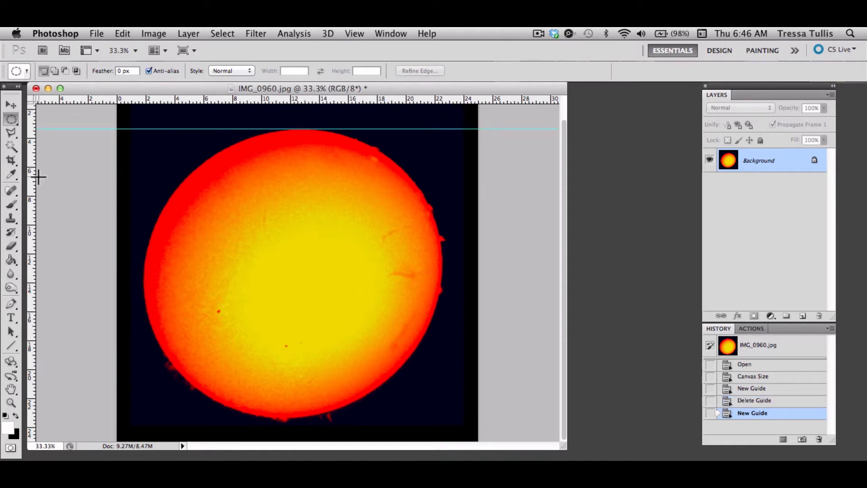
drag(33, 181, 442, 171)
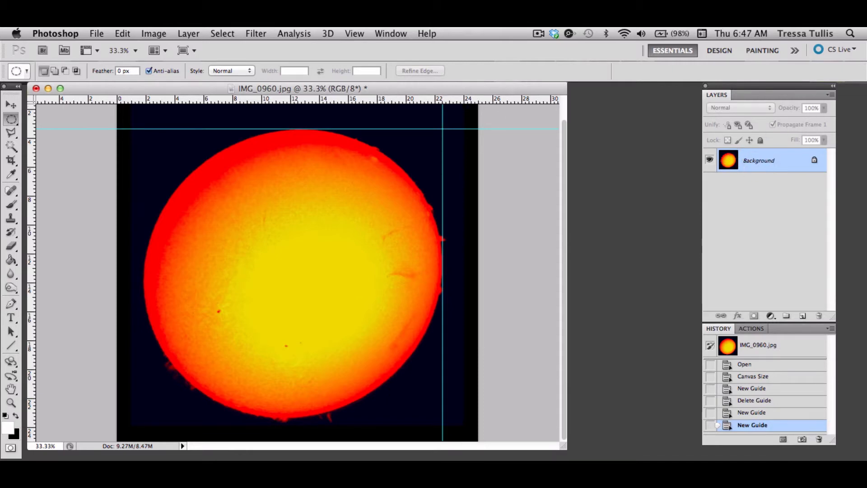
click(830, 95)
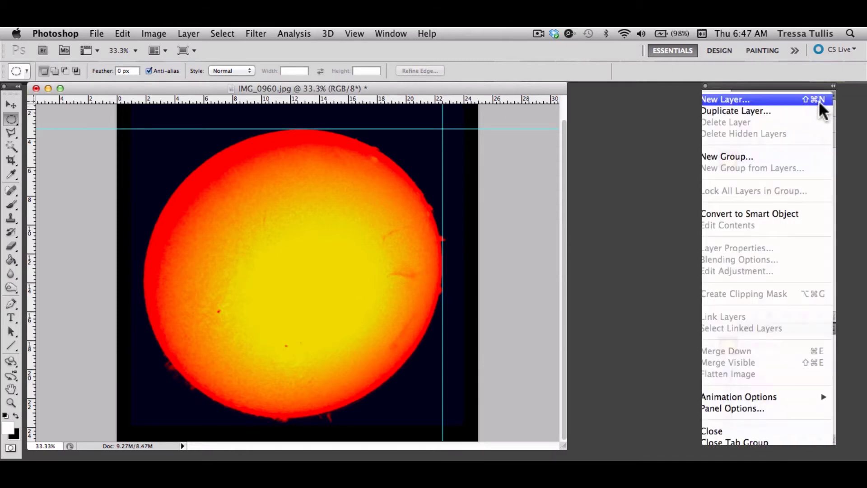
click(816, 99)
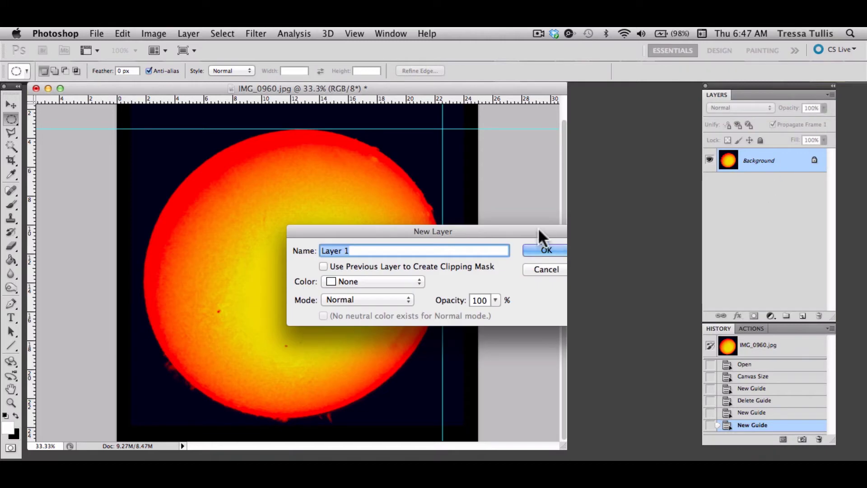
click(543, 251)
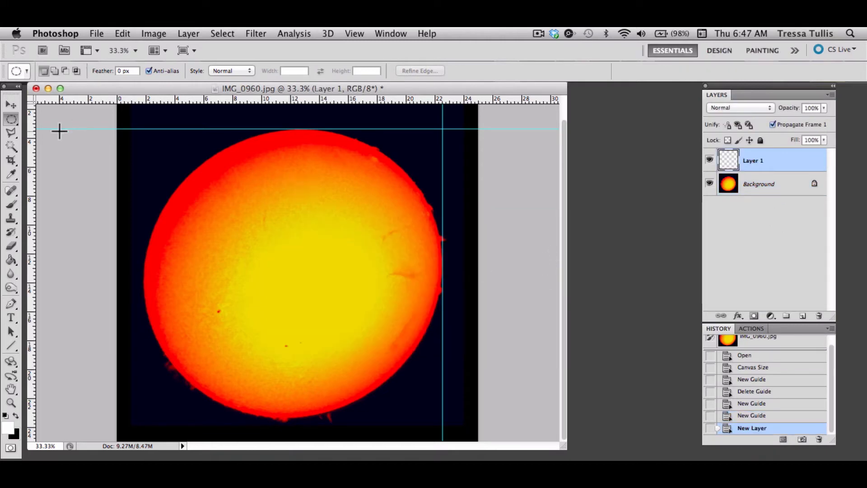
- With the Elliptical Marquee, select a perfect circle from the guides' intersection that matches the sun's full height
click(12, 120)
click(11, 119)
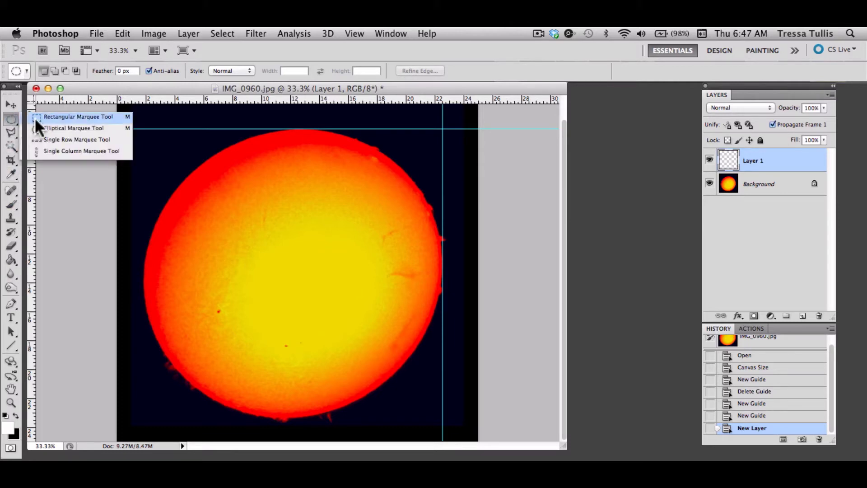
click(40, 117)
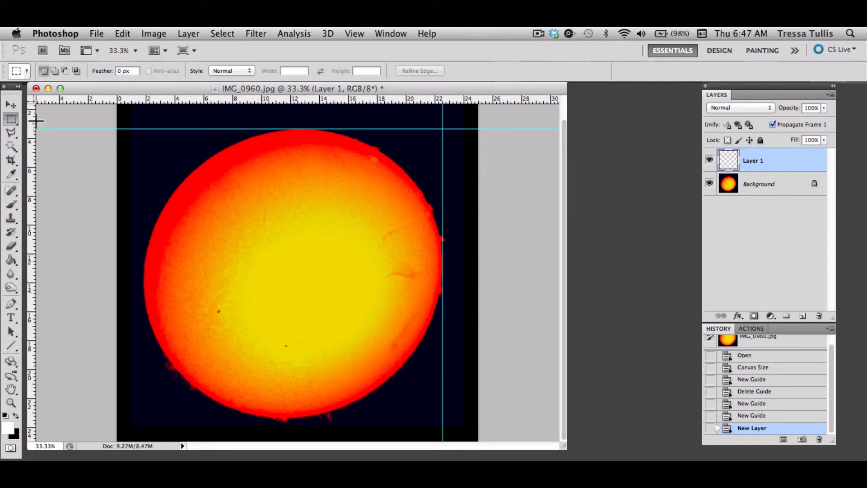
click(9, 120)
click(40, 128)
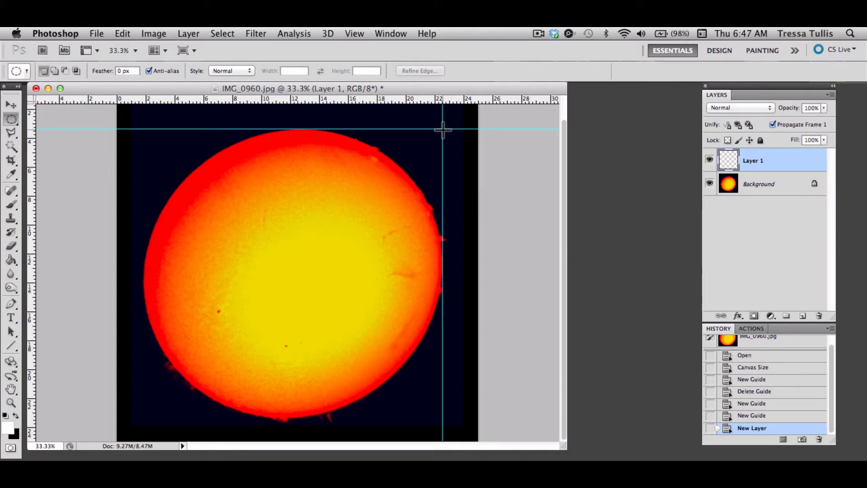
drag(442, 130, 374, 181)
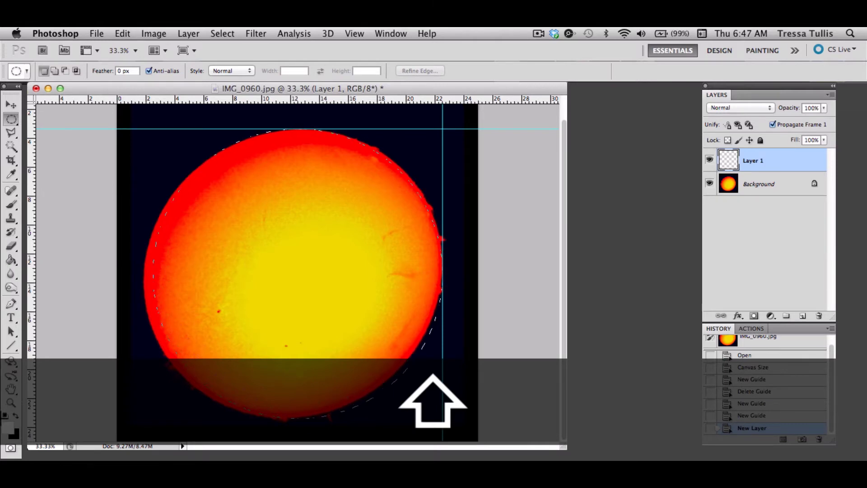
drag(442, 418, 442, 419)
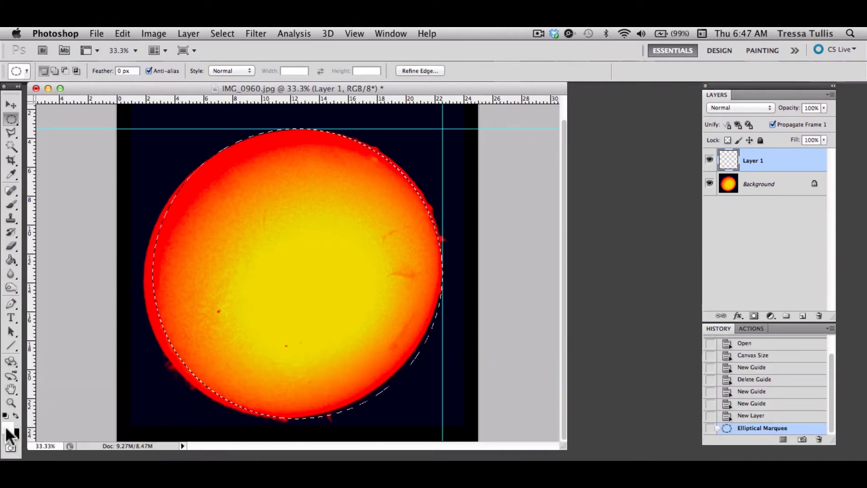
- Set the foreground color to a bright blue with hue 210°, saturation 80% and brightness 100%
click(8, 427)
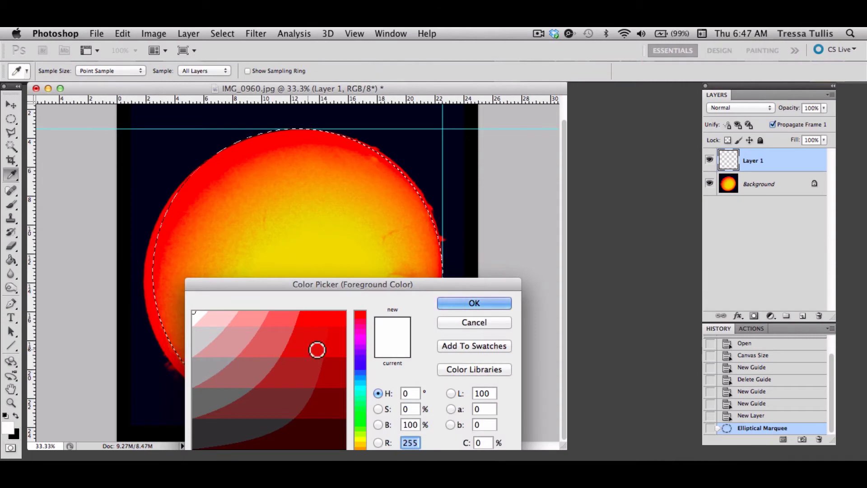
drag(356, 364, 363, 375)
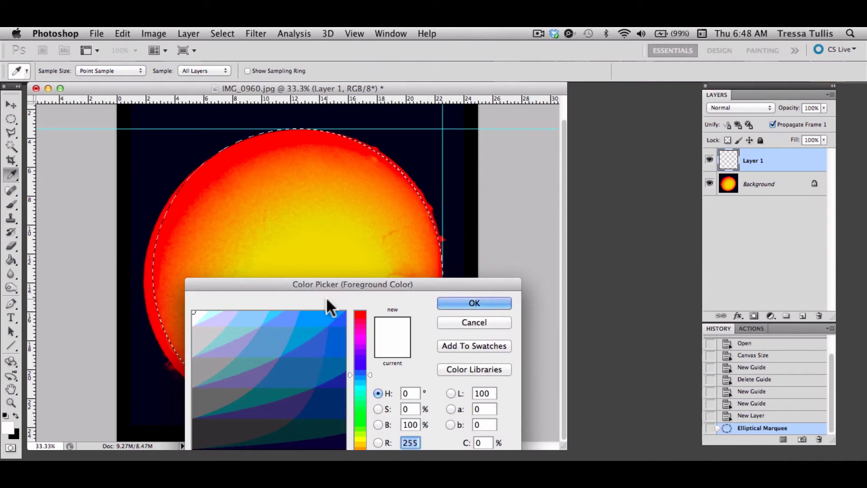
click(336, 318)
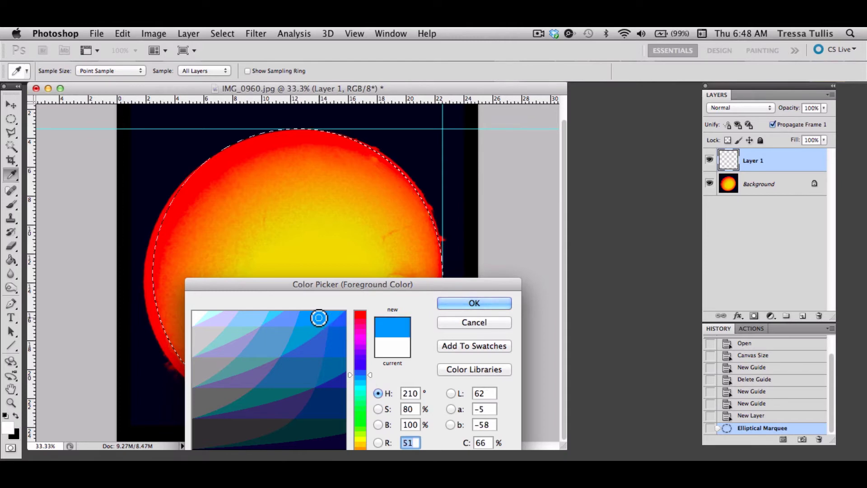
click(457, 302)
key(m)
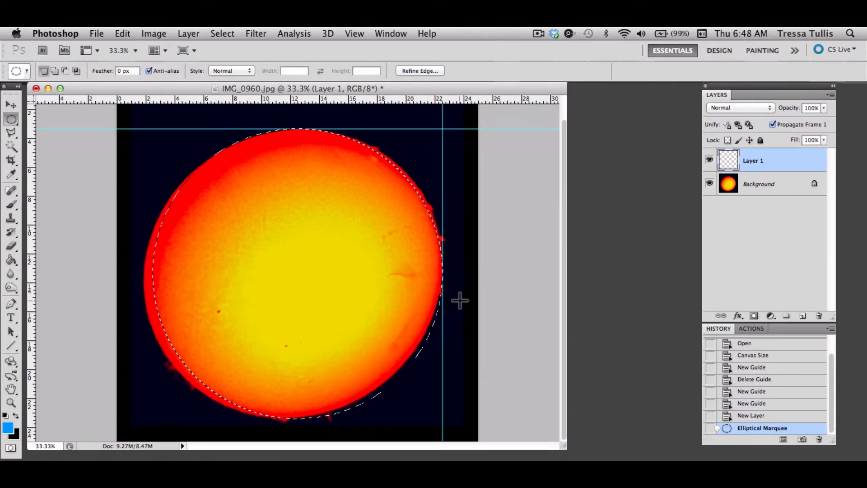
- Swap the foreground and background colors and fill the circular selection on Layer 1 with the blue
click(16, 415)
key(super)
key(super+BackSpace)
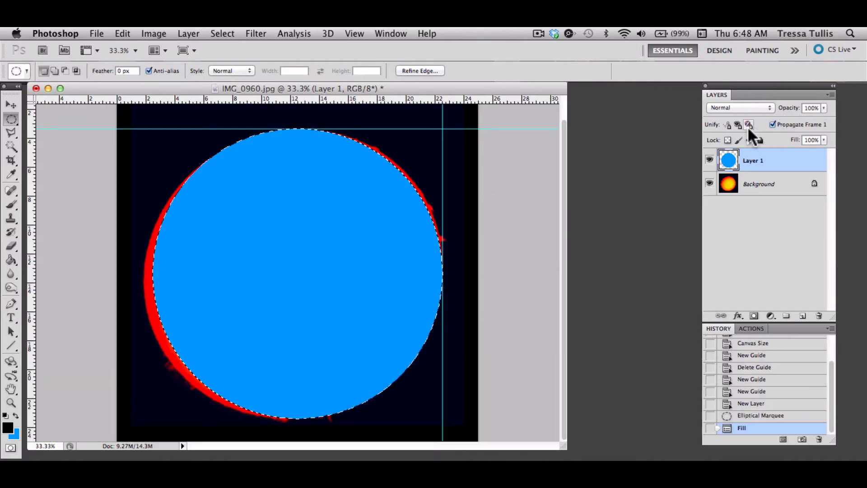
- Contract the circular selection by 5 pixels
click(227, 33)
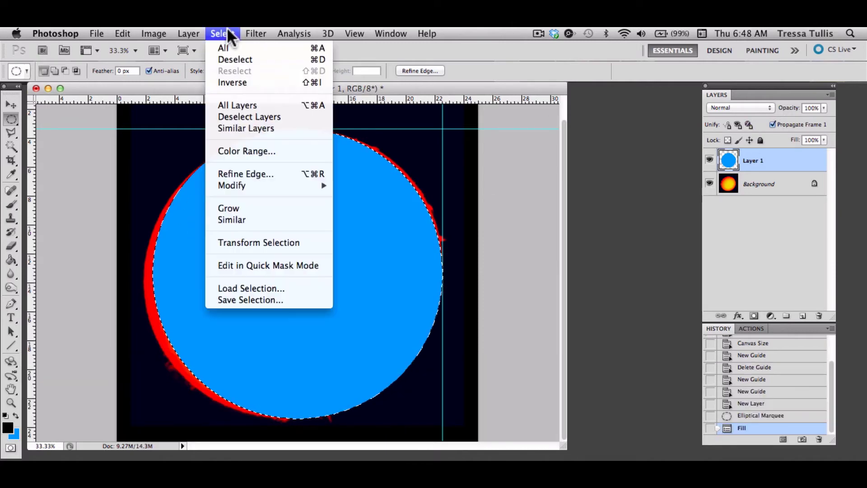
mouse_move(242, 184)
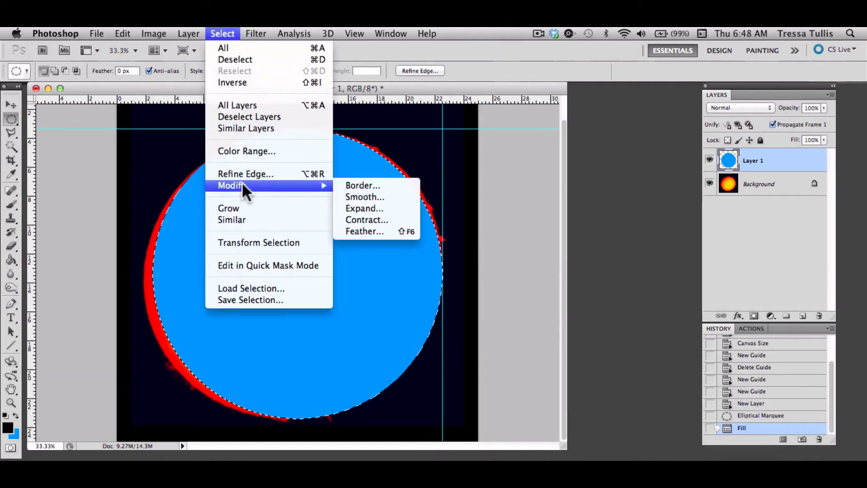
click(367, 219)
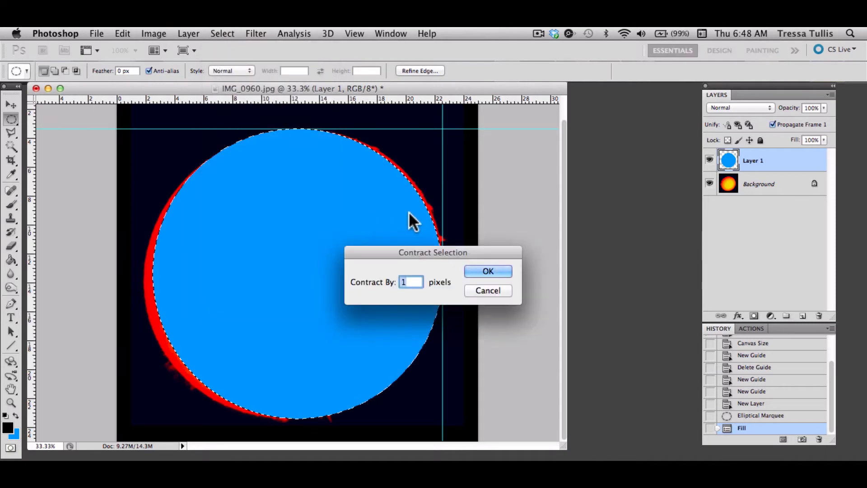
text(5)
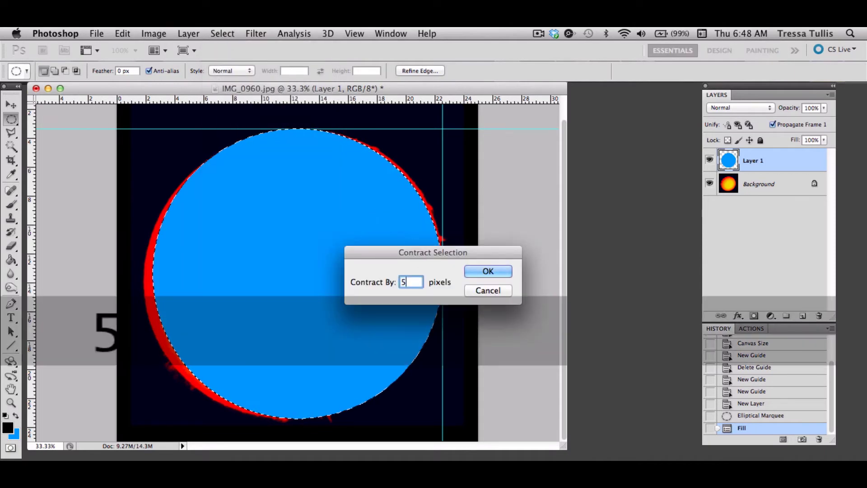
key(Return)
- Contract the selection by another 10 pixels, clear its contents to leave a thin blue ring, and deselect
click(188, 33)
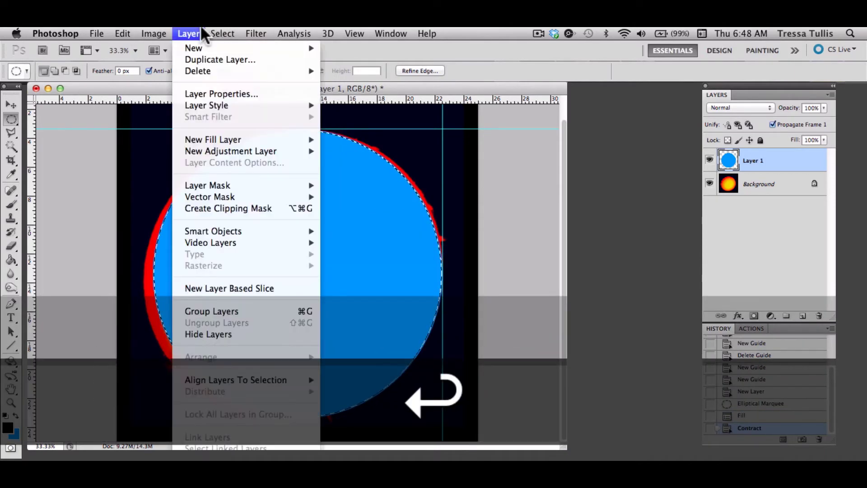
mouse_move(223, 34)
mouse_move(247, 185)
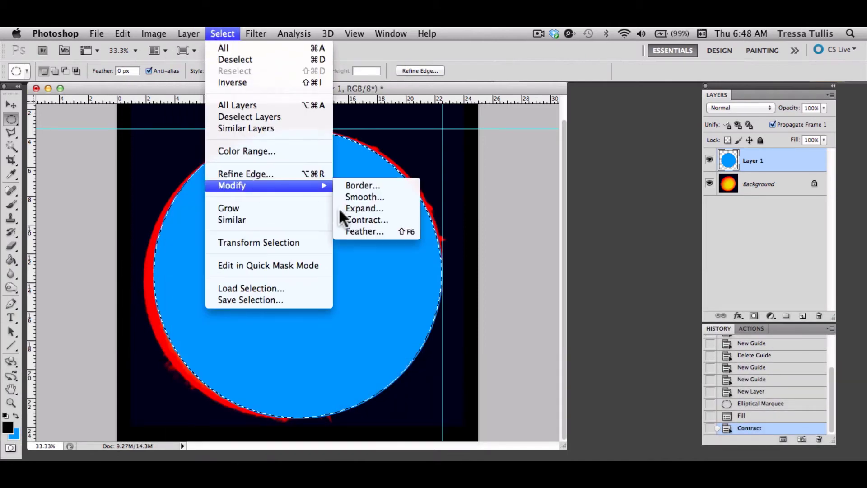
click(363, 218)
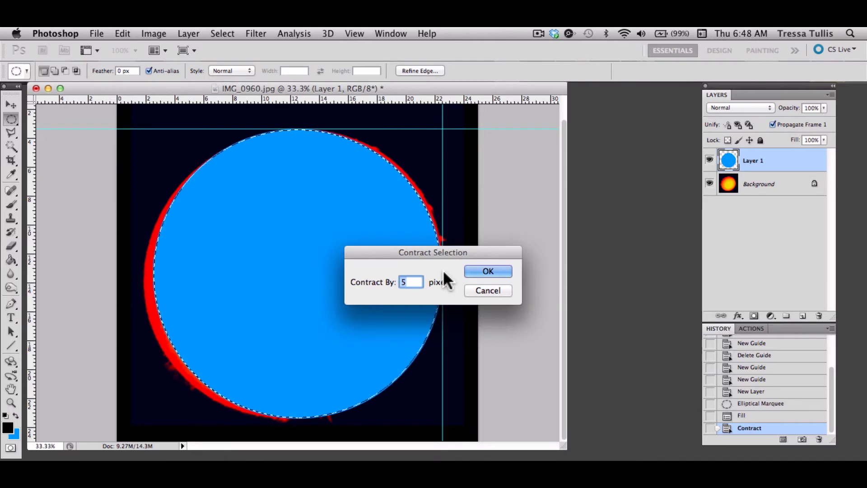
text(10)
key(Return)
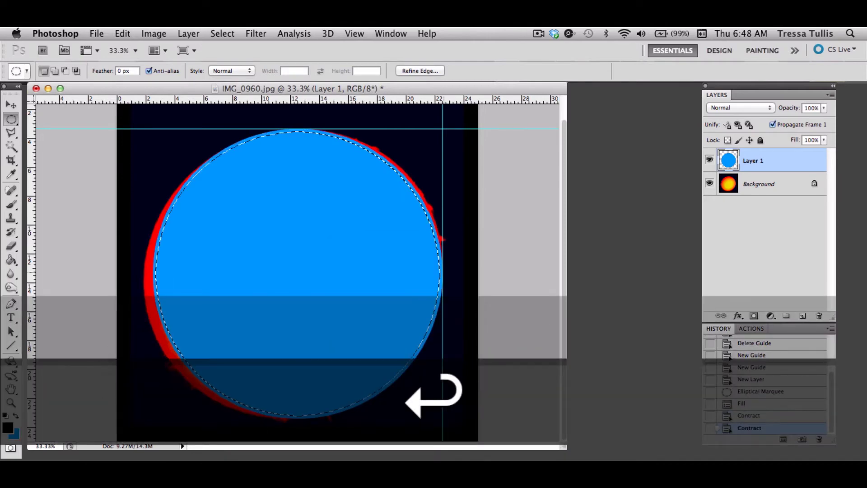
key(Delete)
key(super+d)
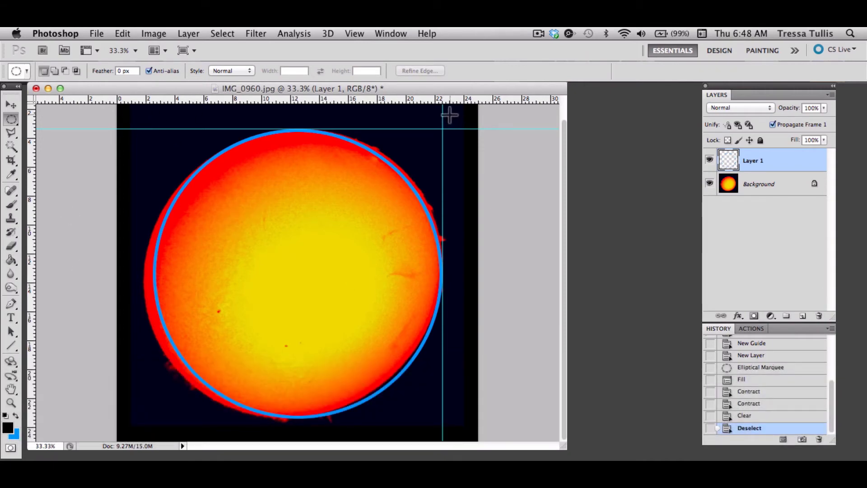
- Select a larger circle enclosing the whole sun and nudge the outline sideways to center it around the disk
drag(449, 116, 277, 256)
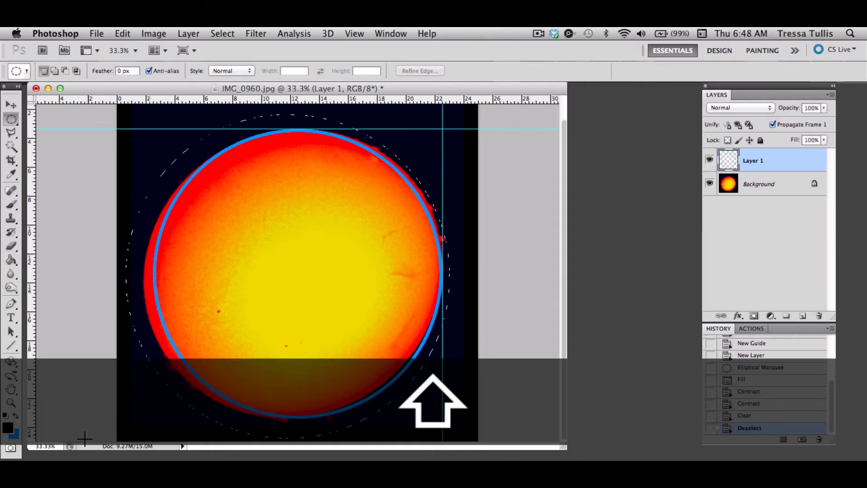
drag(83, 438, 84, 438)
key(Right)
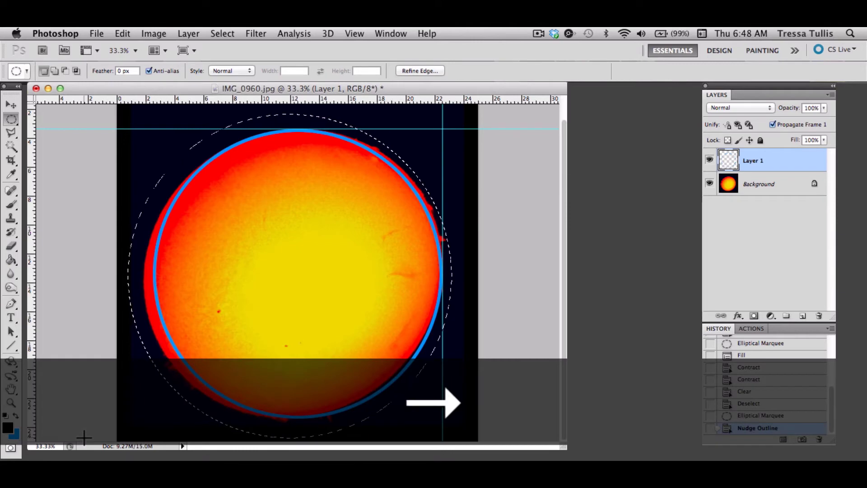
key(Left)
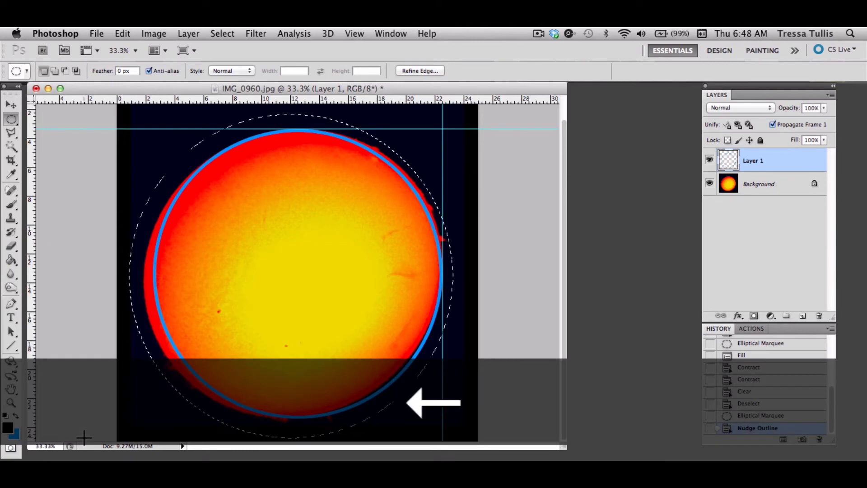
key(Right)
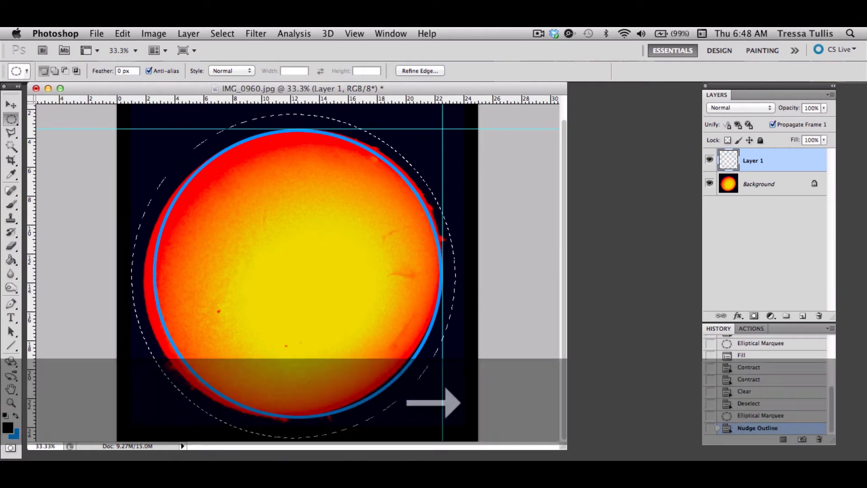
- Start a Distort transform on the circular selection of the Background layer
click(768, 185)
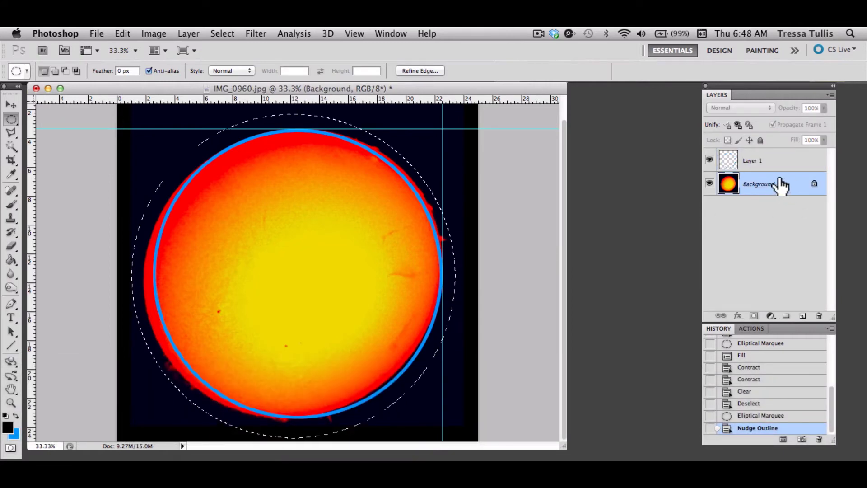
click(151, 33)
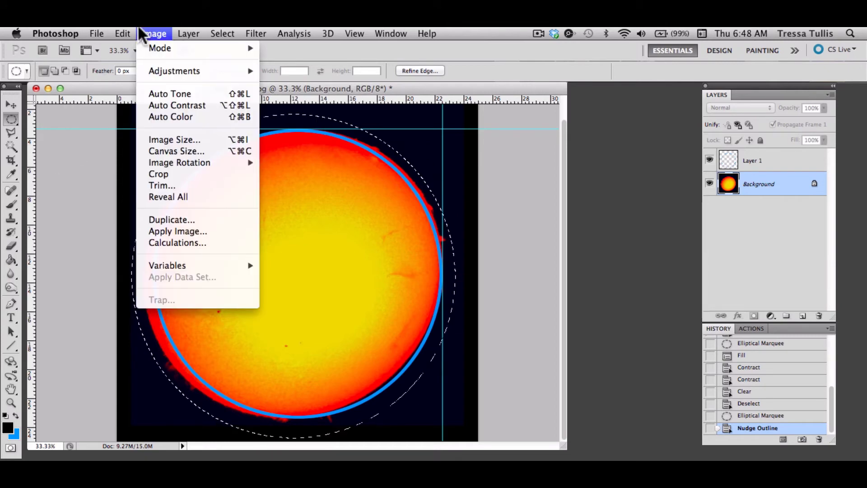
mouse_move(130, 28)
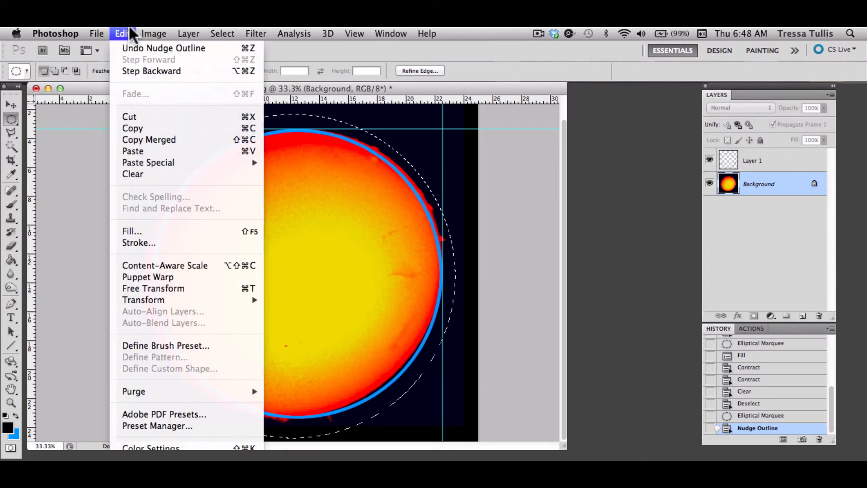
mouse_move(189, 301)
mouse_move(236, 299)
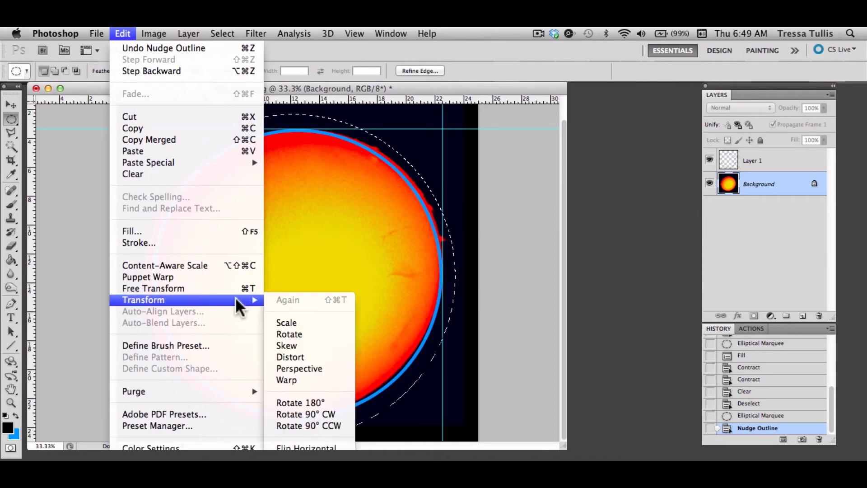
click(291, 356)
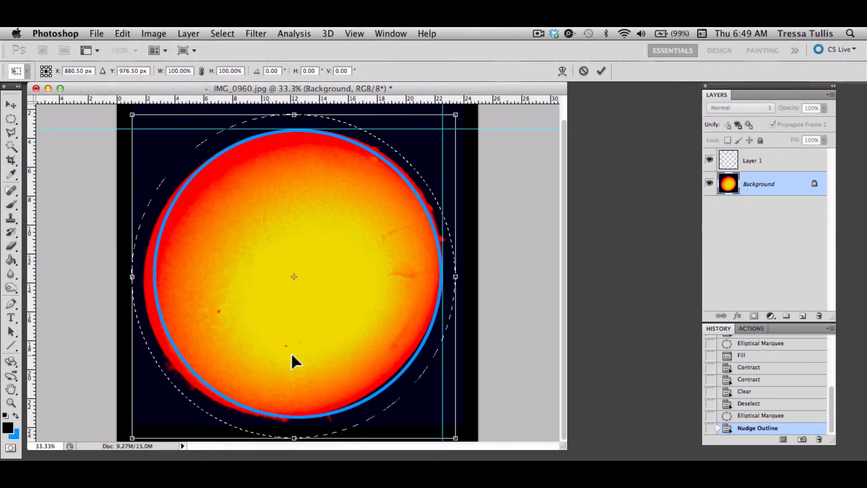
- Try pulling the left side of the distort box inward to fit the sun to the ring, and undo it
drag(132, 277, 145, 275)
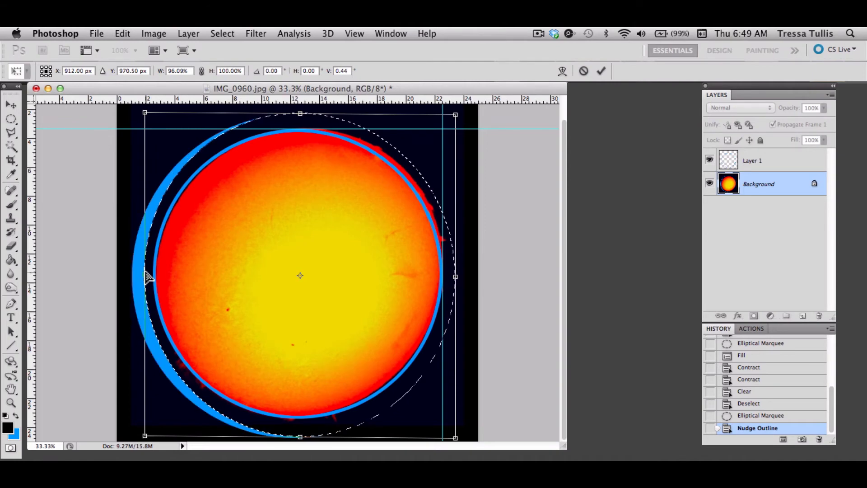
key(super+z)
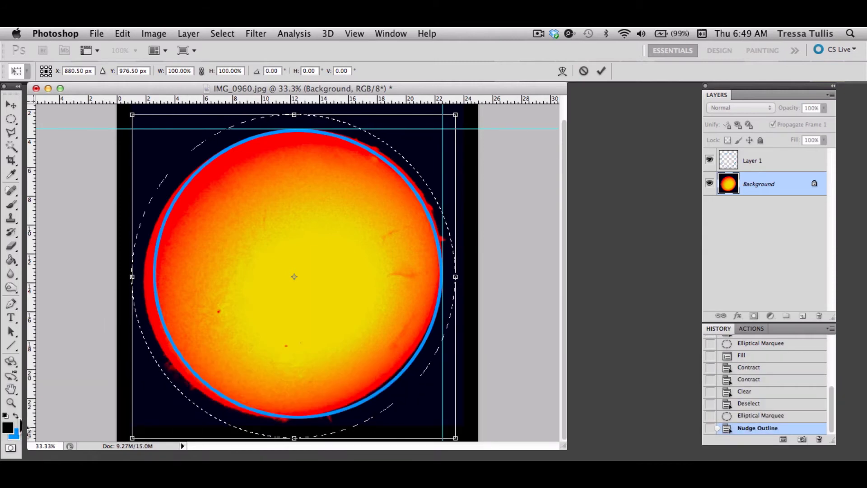
- Leave the open transform and set the foreground color to white with black as the background color
key(Return)
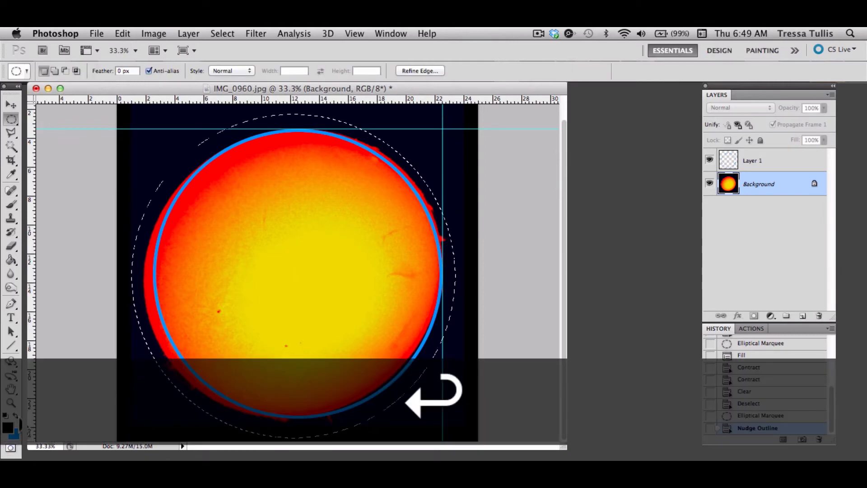
click(5, 416)
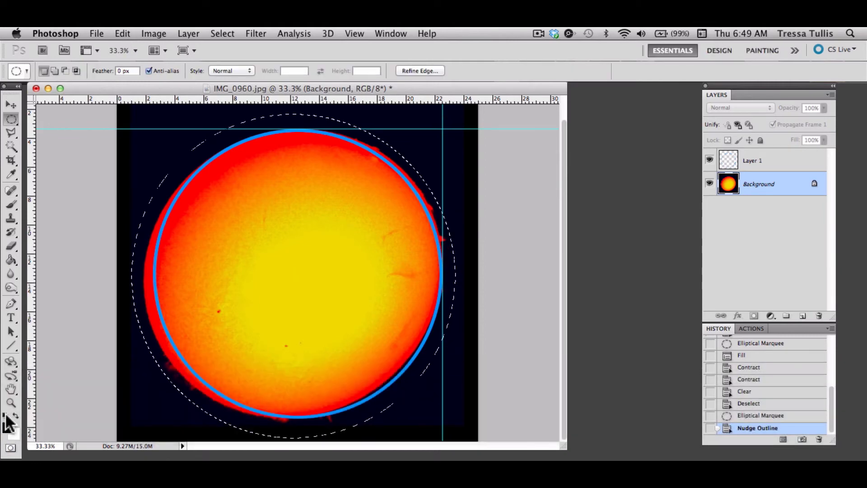
click(15, 416)
- Distort the selected sun on the Background layer by shifting its left, bottom and right sides to fit the blue ring, and apply it
click(159, 32)
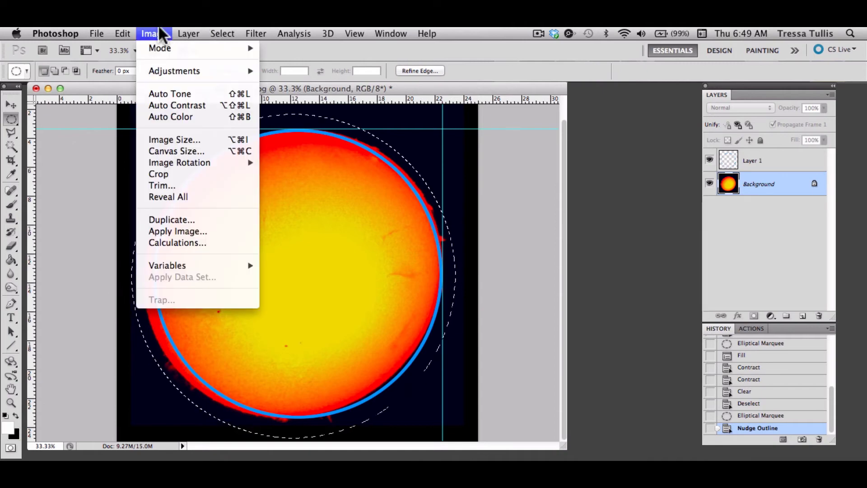
mouse_move(158, 300)
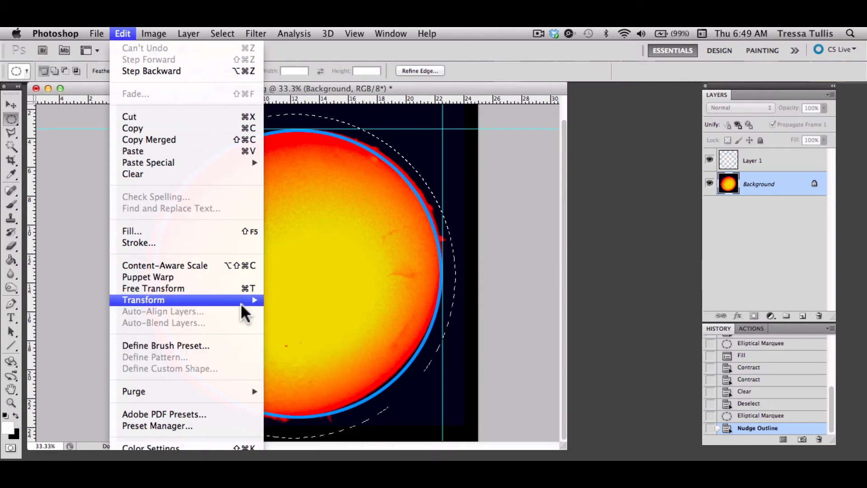
click(299, 355)
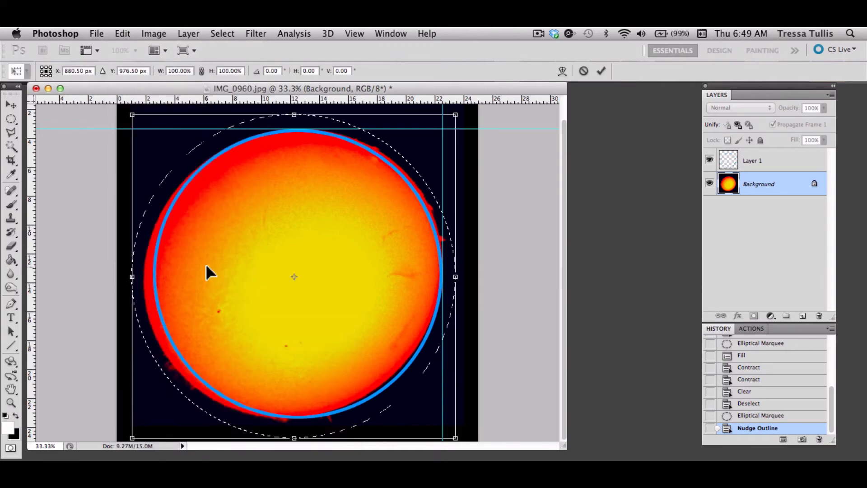
drag(135, 277, 142, 274)
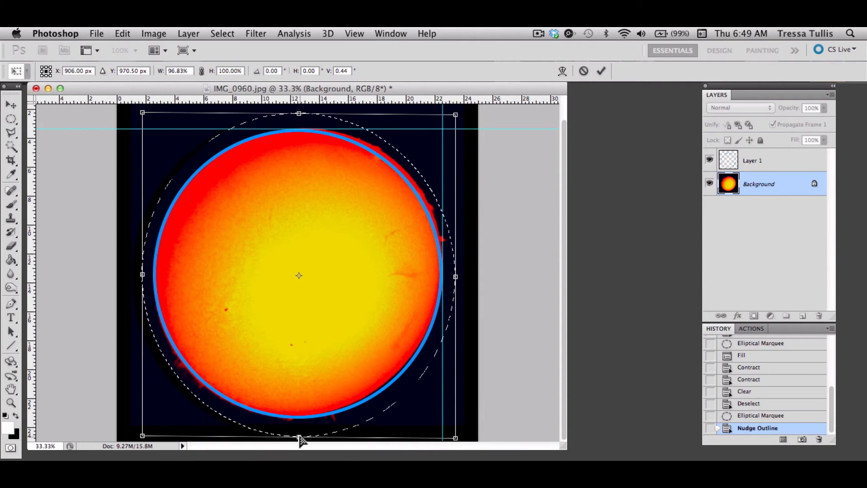
drag(301, 438, 304, 437)
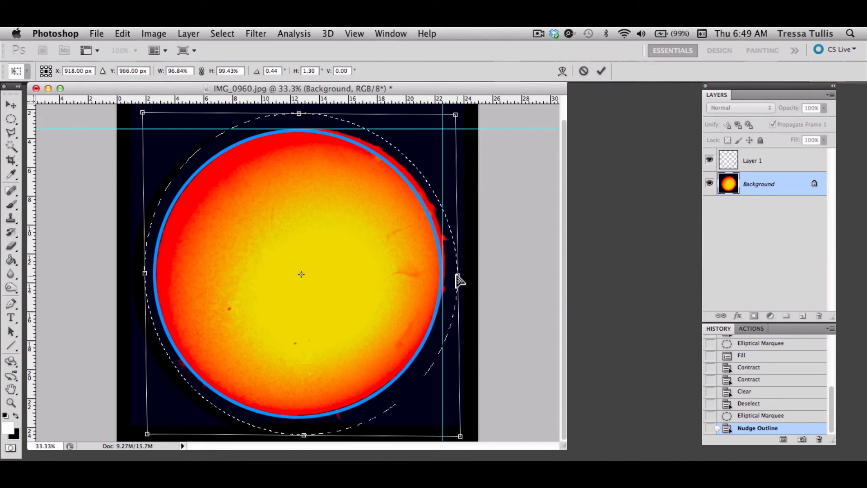
drag(457, 277, 455, 279)
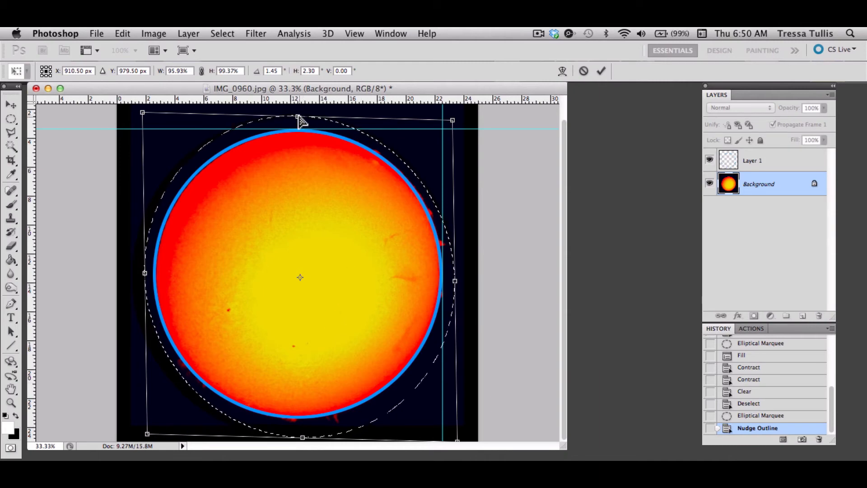
key(Return)
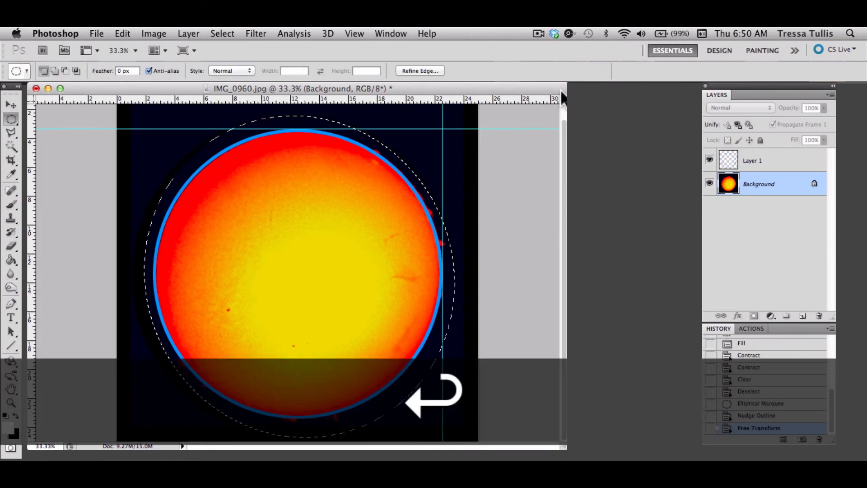
- Lower the opacity of Layer 1 to 0% to hide the blue ring, and deselect
click(747, 161)
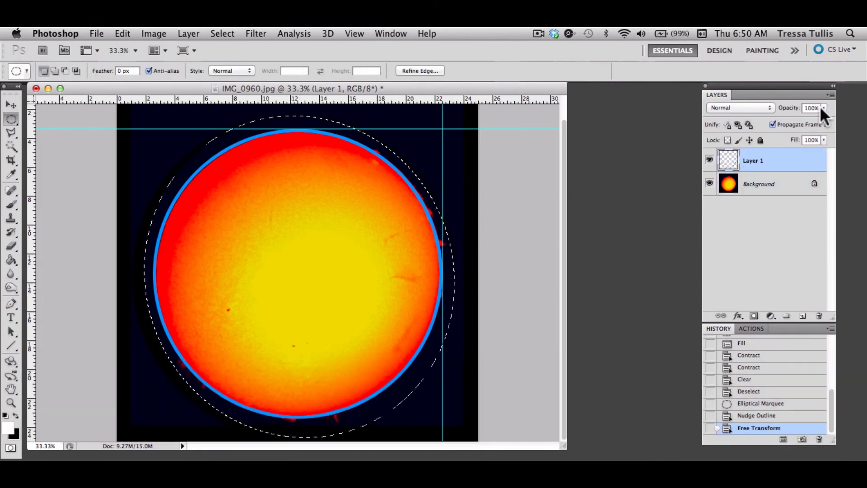
drag(823, 107, 773, 120)
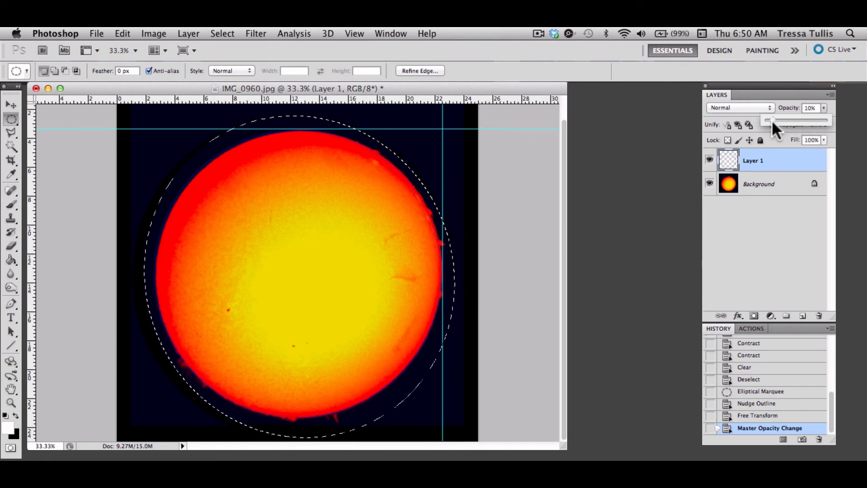
drag(771, 121, 763, 119)
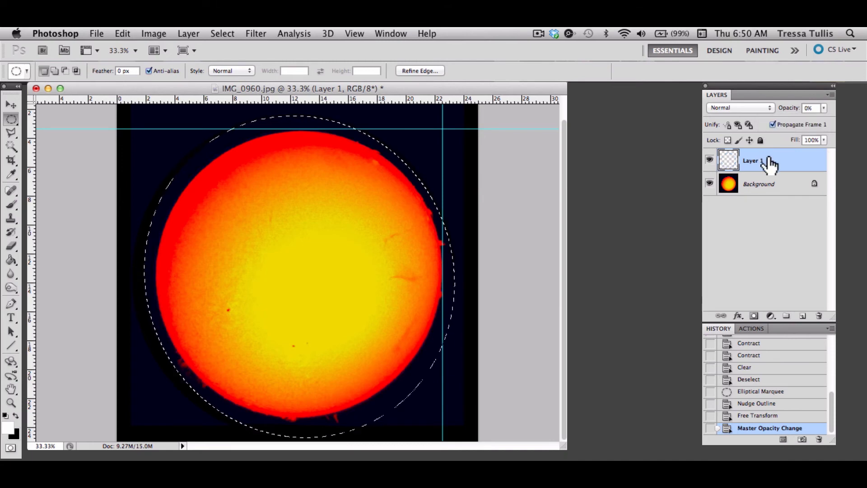
key(super+d)
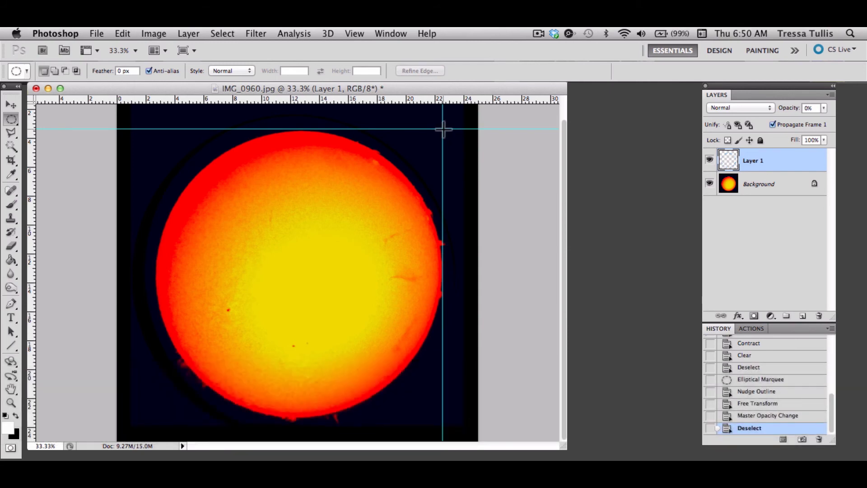
- Check the sun's roundness by fitting a circular selection from the guide intersection and nudging it around the disk, then deselect
drag(443, 129, 389, 163)
drag(313, 218, 39, 416)
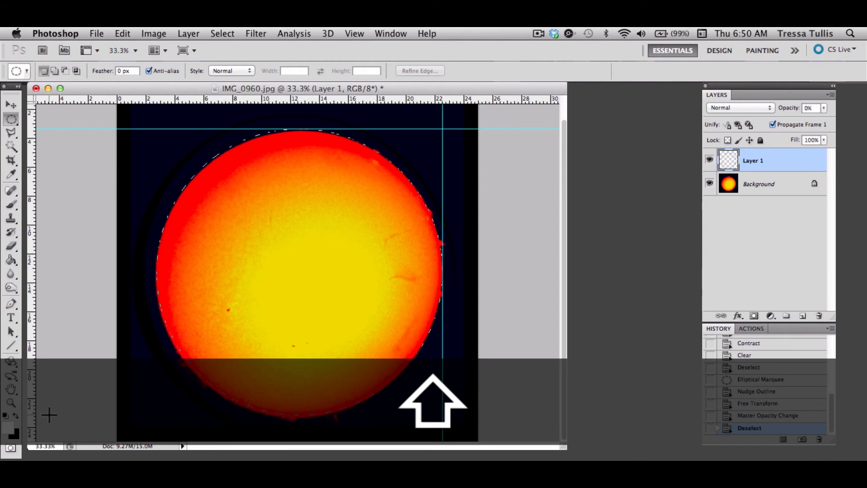
drag(49, 414, 50, 414)
key(Down)
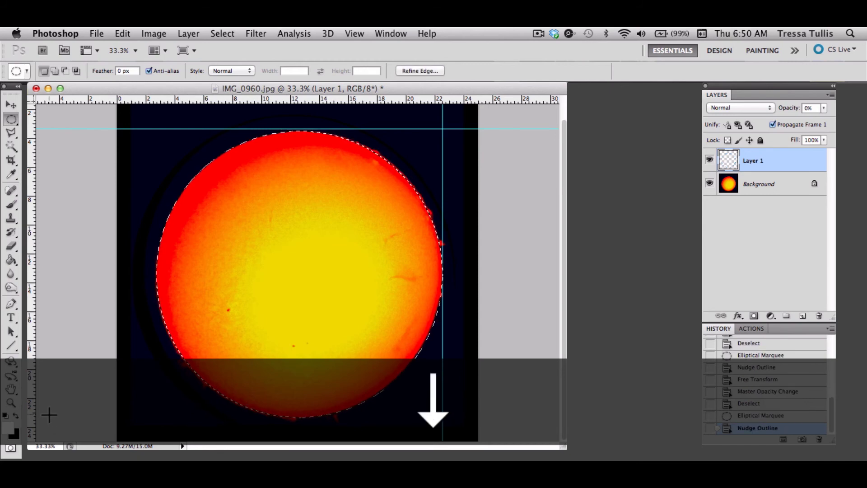
key(Left)
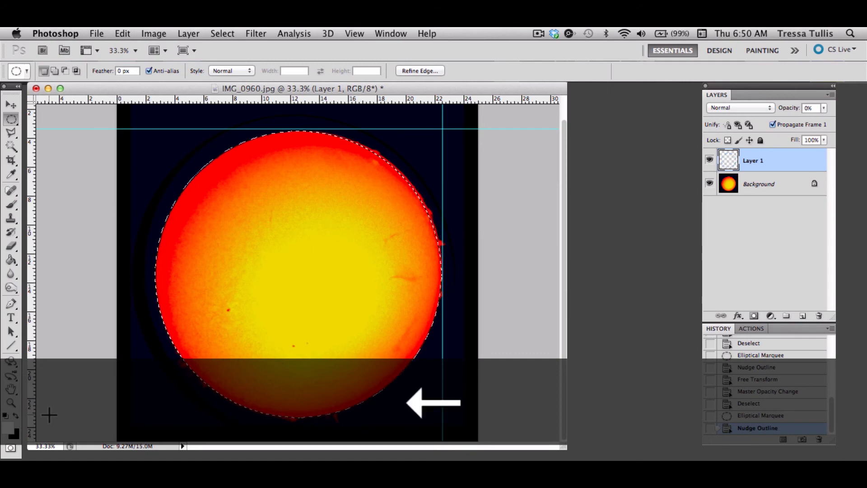
key(Right)
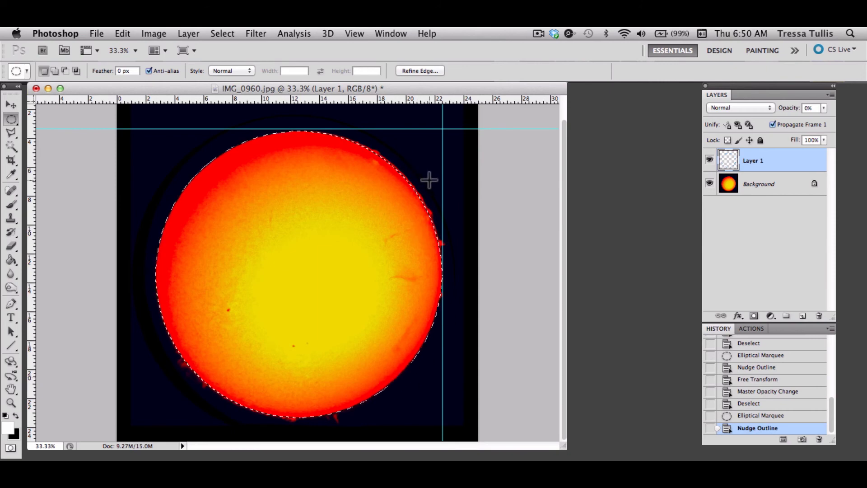
key(Right)
key(Up)
key(Right)
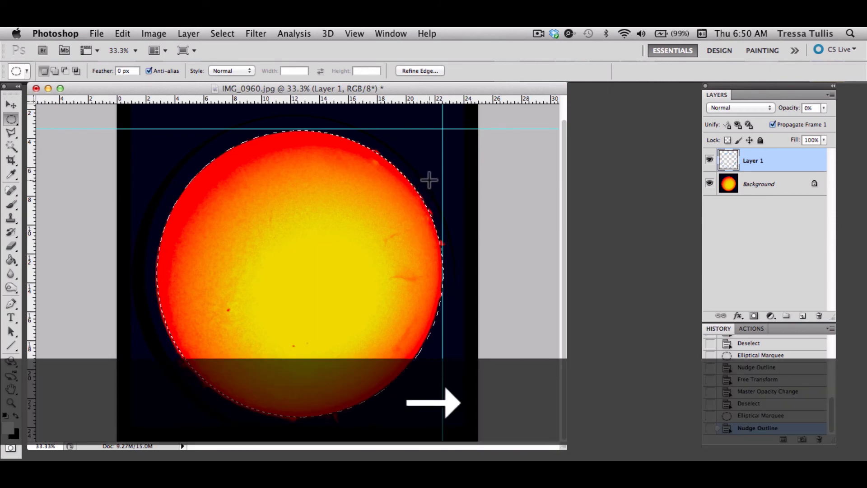
key(super+d)
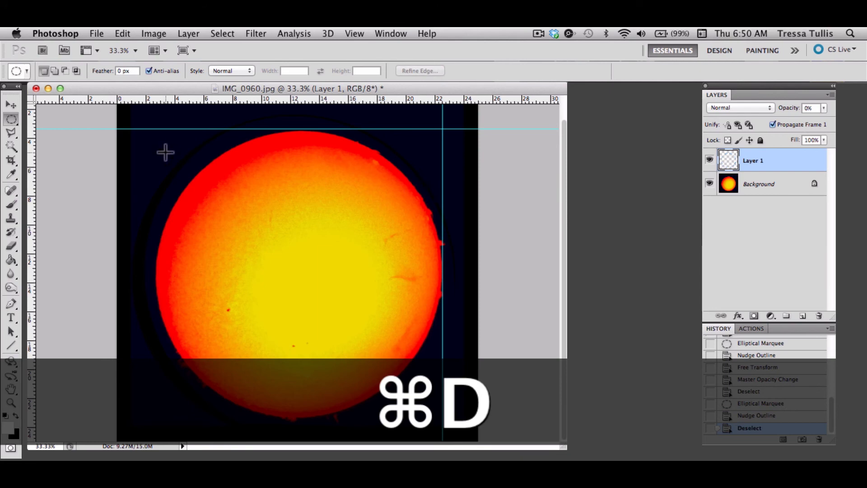
click(11, 260)
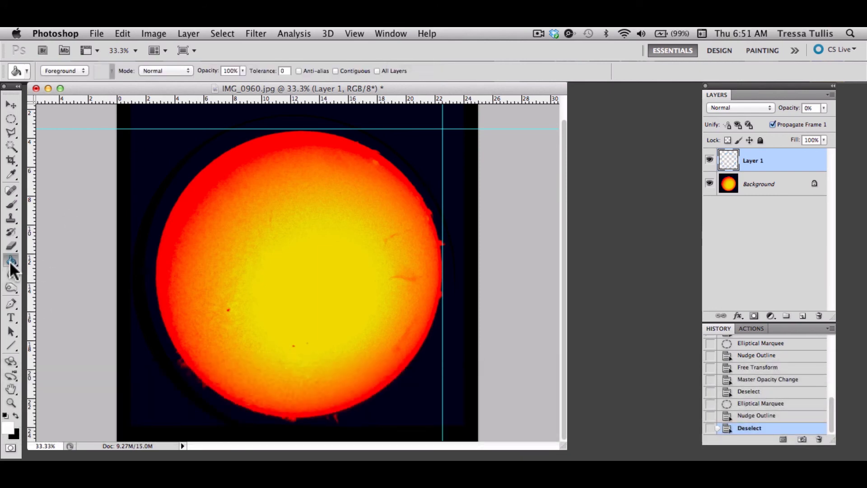
click(16, 414)
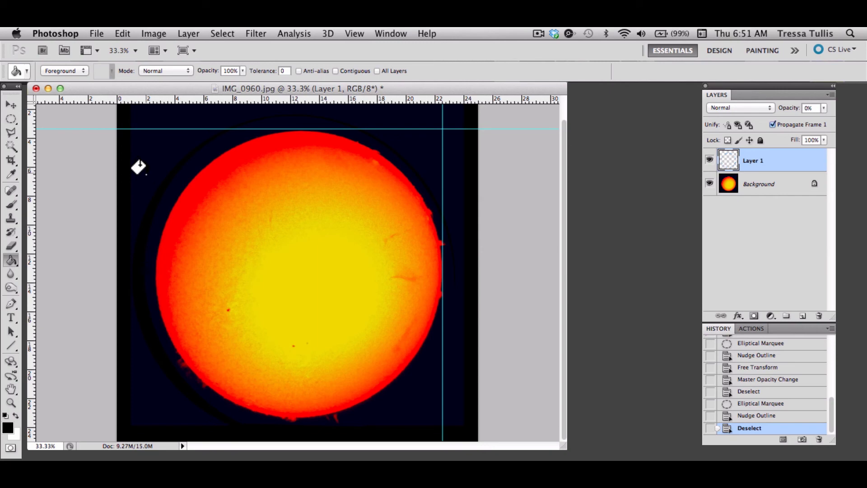
key(super+l)
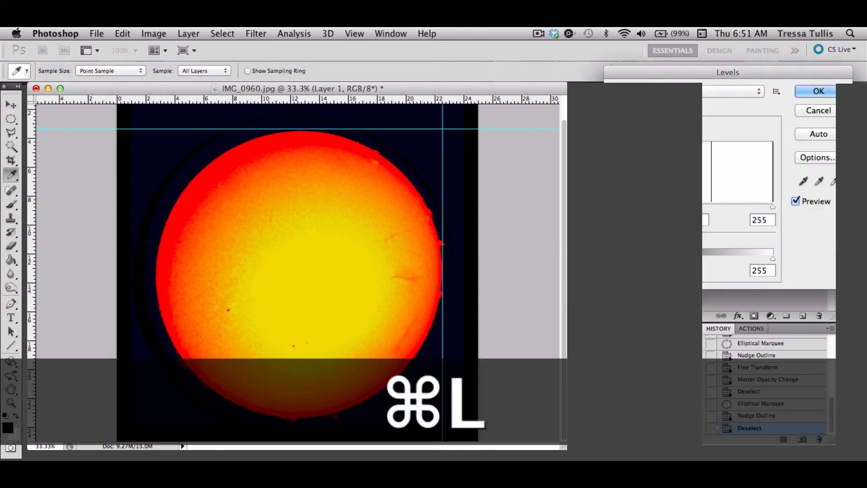
click(803, 181)
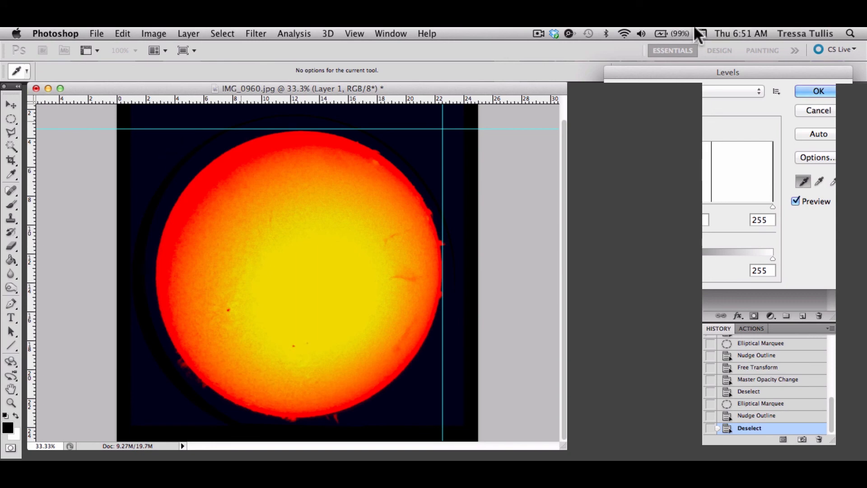
click(816, 109)
- Merge Layer 1 down into the Background layer
click(747, 184)
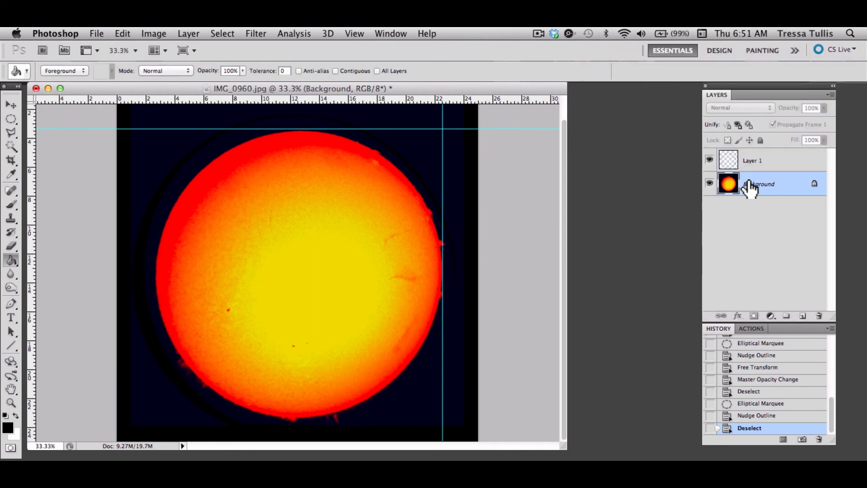
key(super)
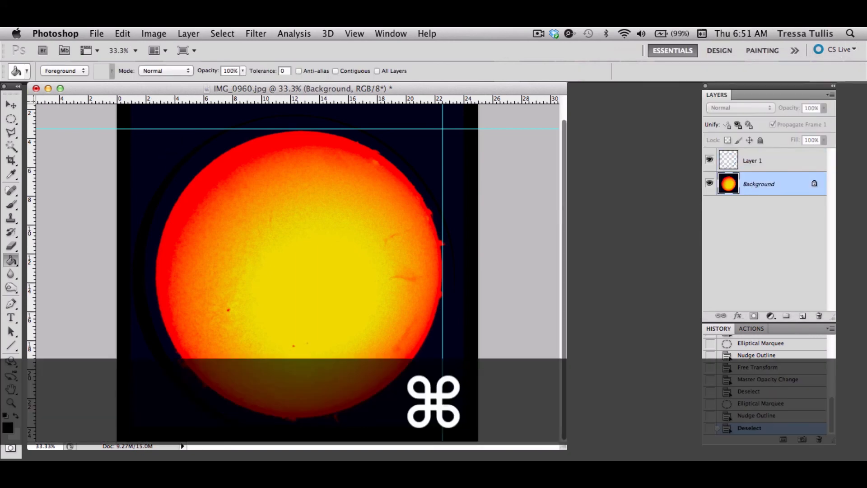
click(761, 169)
key(super+e)
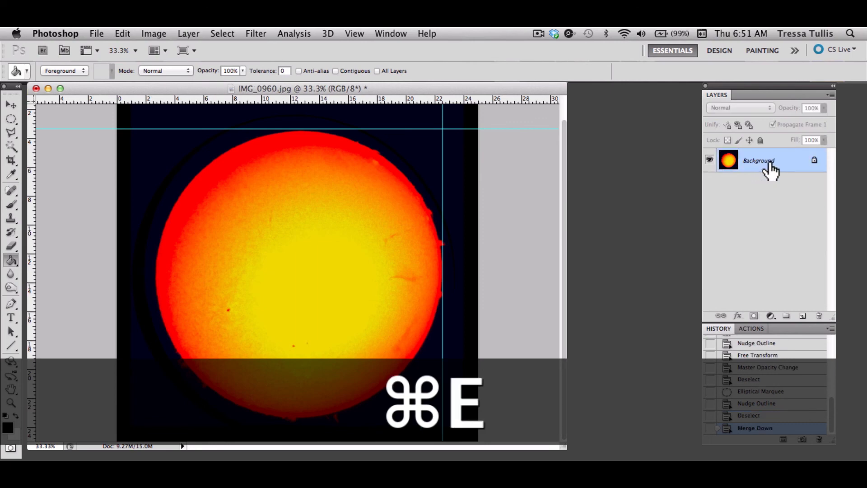
- Apply Levels with the black point sampled from the dark blue sky beside the sun, turning the backdrop black
key(super+l)
click(803, 182)
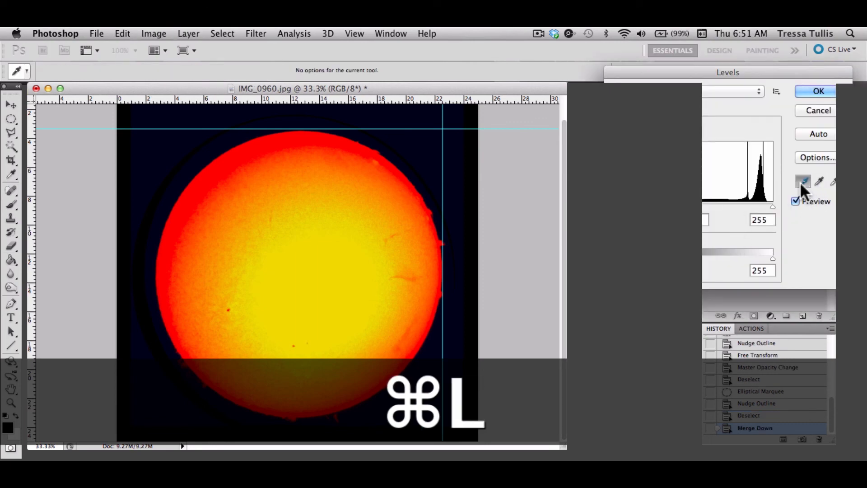
click(421, 152)
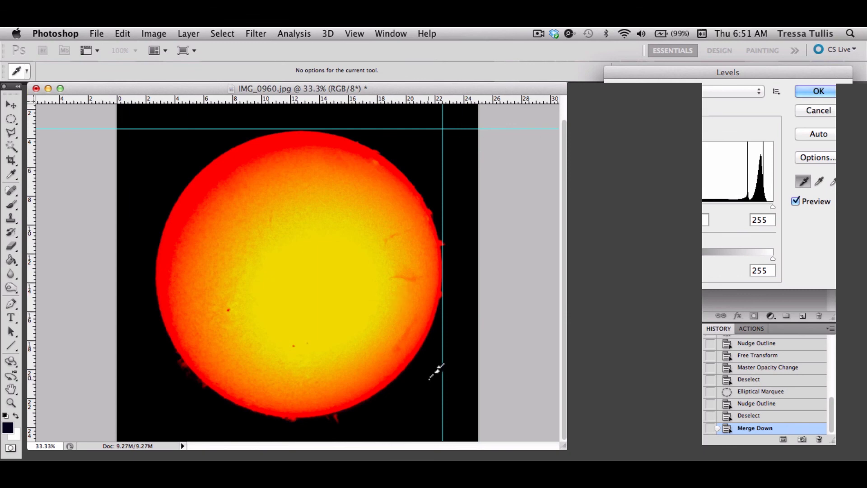
click(801, 91)
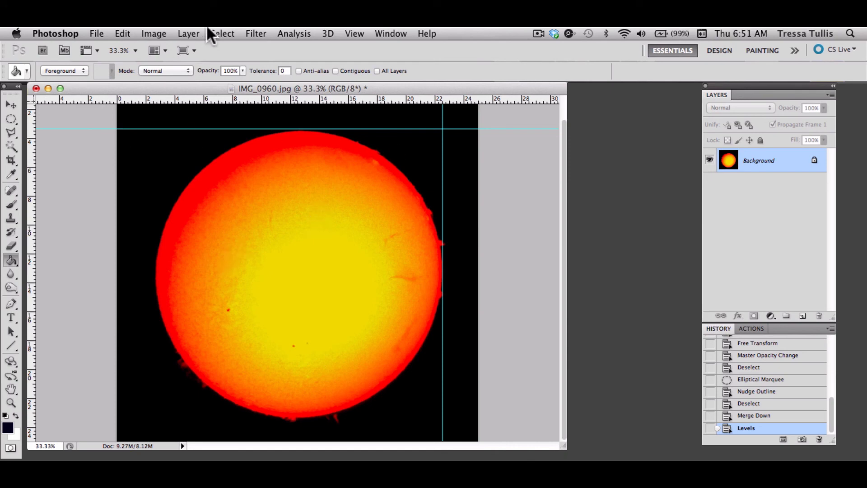
- Remove the horizontal guide from the canvas and clear the remaining guides
click(12, 105)
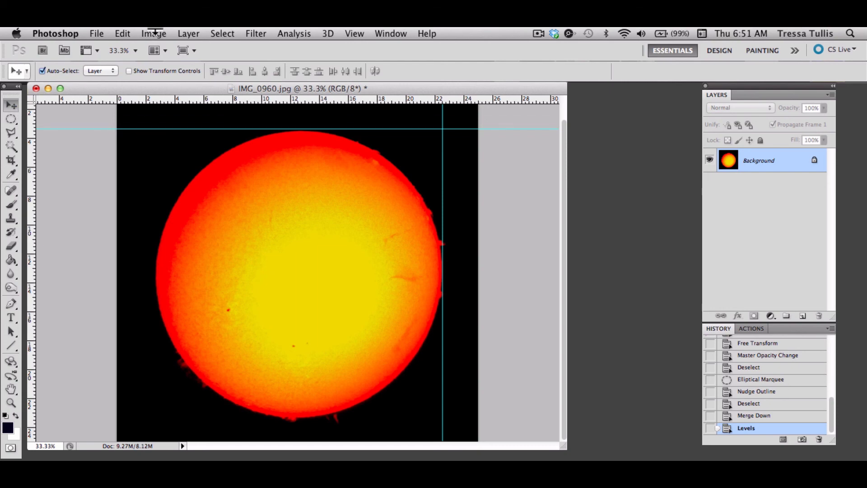
drag(154, 33, 123, 50)
click(357, 34)
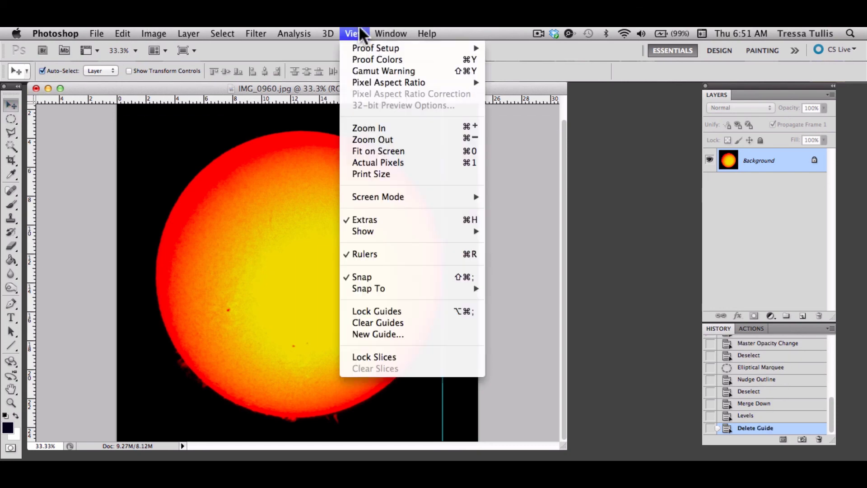
click(395, 320)
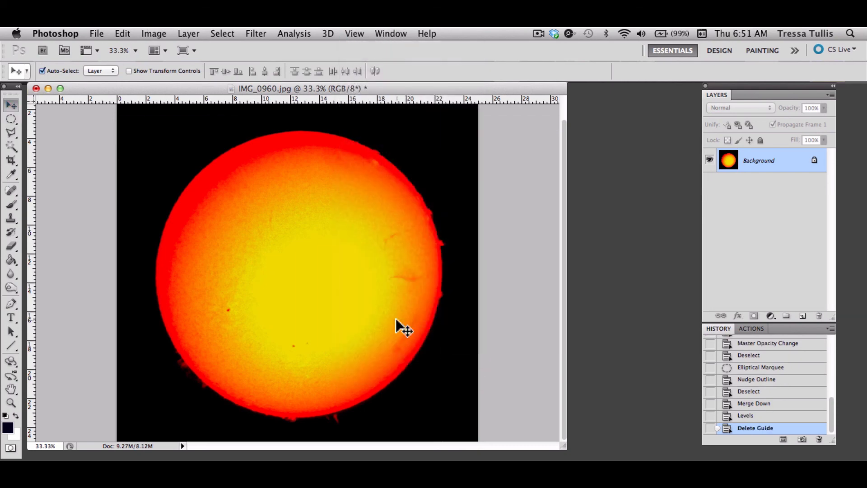
- Save the corrected image to the Desktop as a JPEG named edited-sun-pic
click(96, 33)
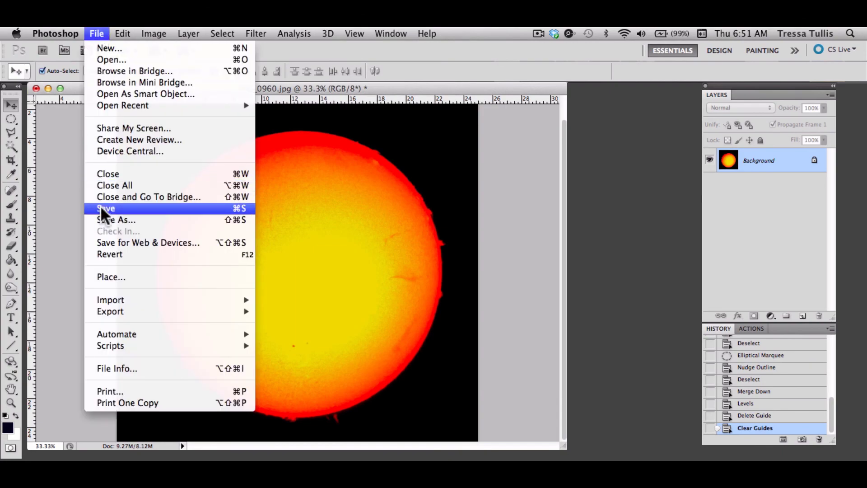
click(101, 208)
key(Return)
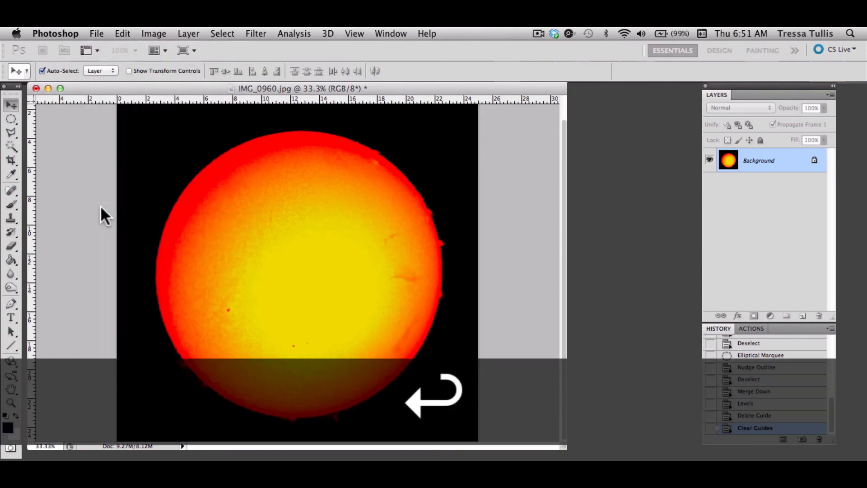
key(super+shift+s)
key(super+d)
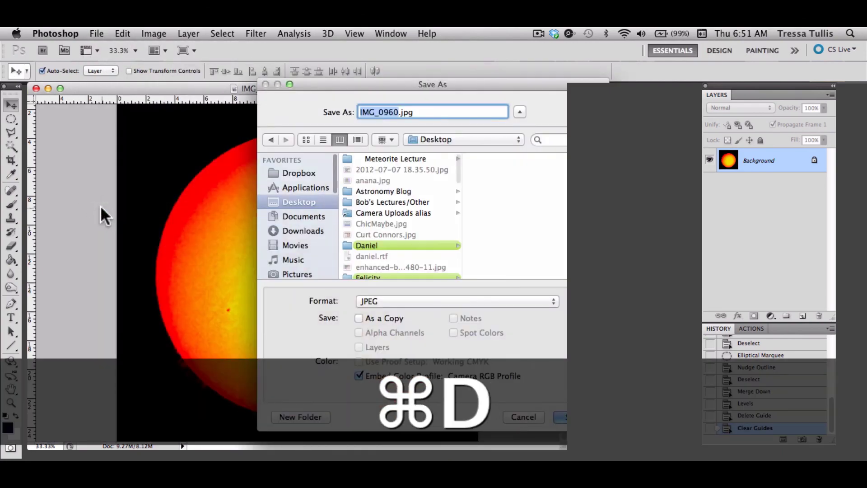
text(edite)
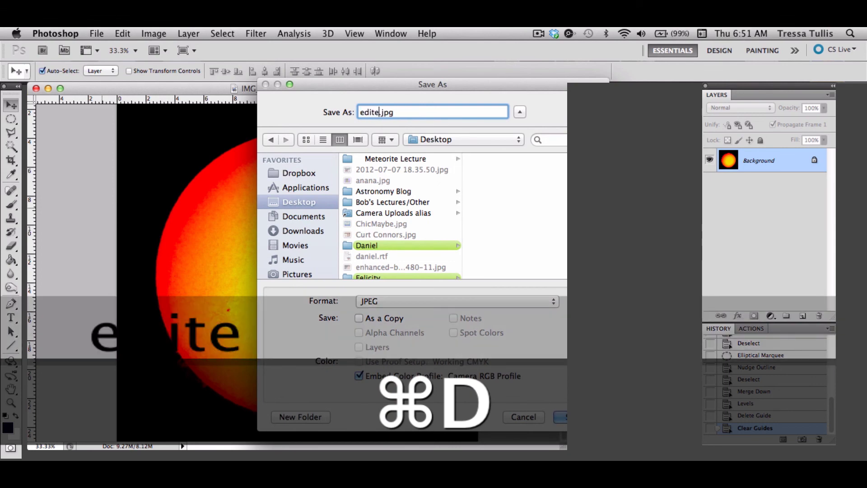
text(d-s)
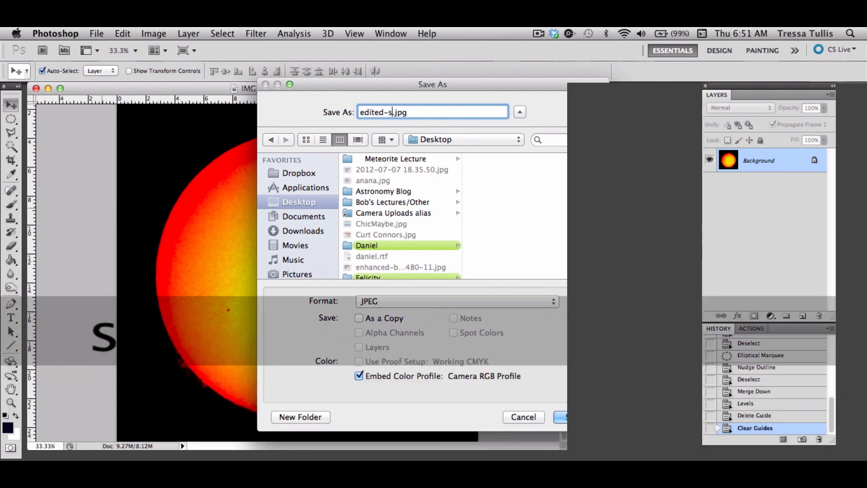
text(un-pic)
key(super+d)
key(Return)
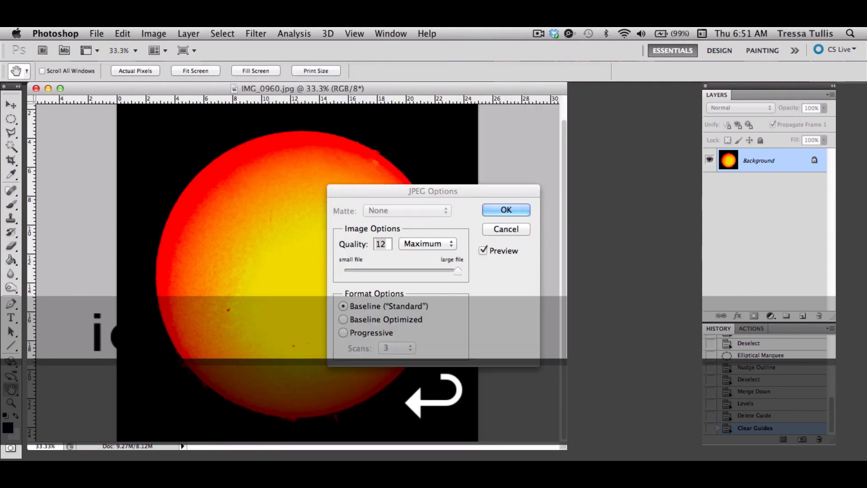